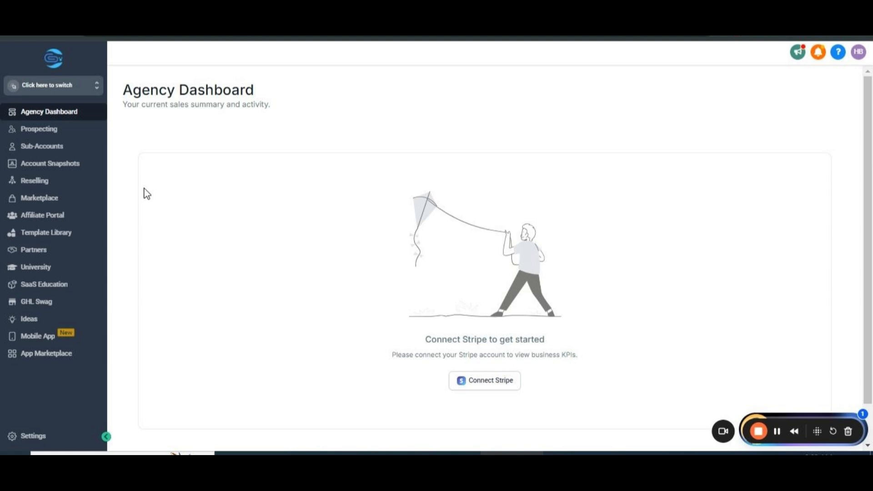
Switch to the Awesome Flooring sub-account and open its Sites area.
{"action": "left_click", "coordinate": [97, 89]}
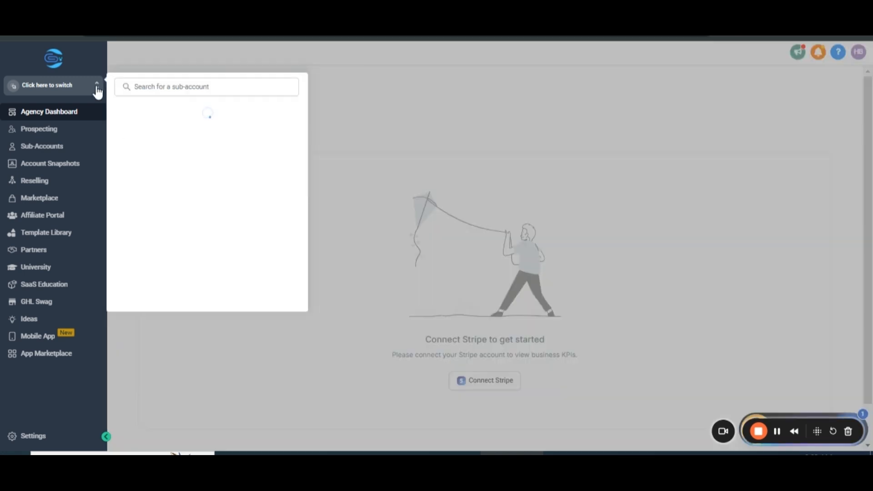
{"action": "left_click", "coordinate": [167, 133]}
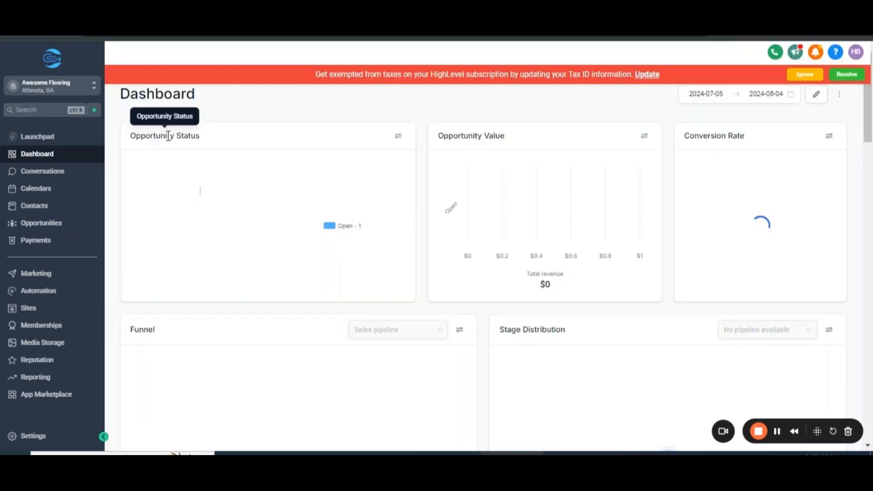
{"action": "left_click", "coordinate": [29, 309]}
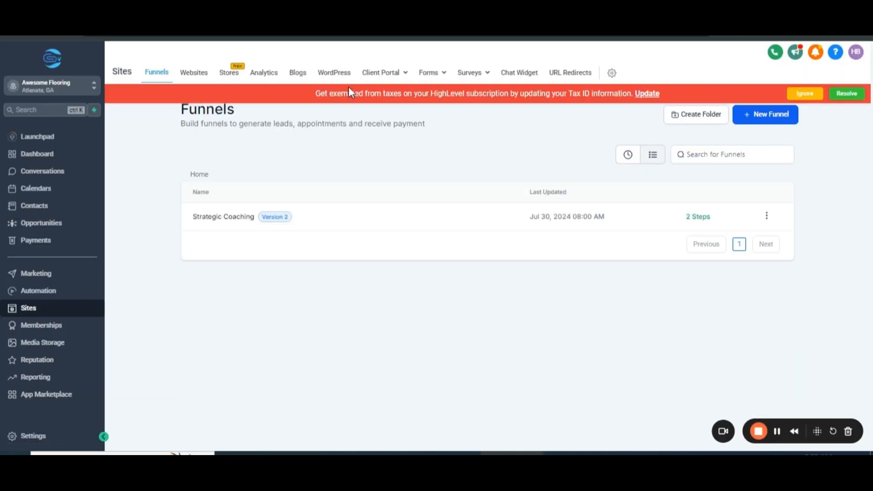
Open the survey builder and create a new blank survey.
{"action": "mouse_move", "coordinate": [475, 77]}
{"action": "left_click", "coordinate": [461, 94]}
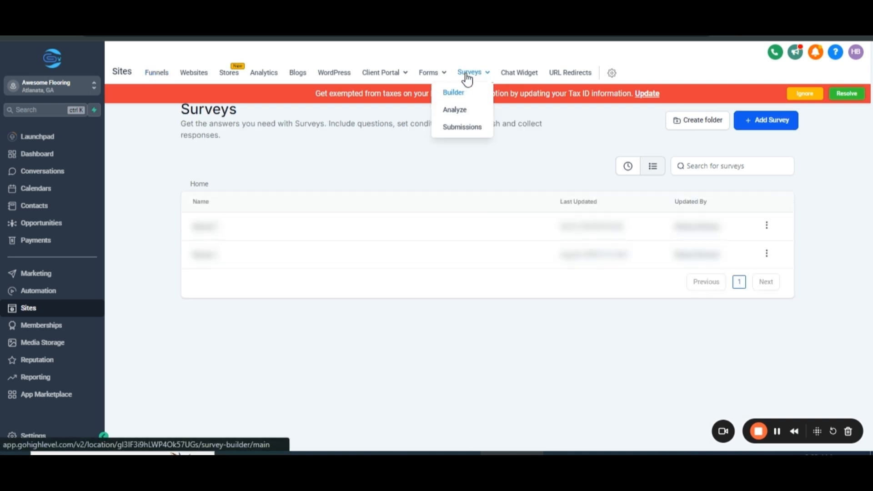
{"action": "left_click", "coordinate": [766, 124]}
{"action": "left_click", "coordinate": [769, 81]}
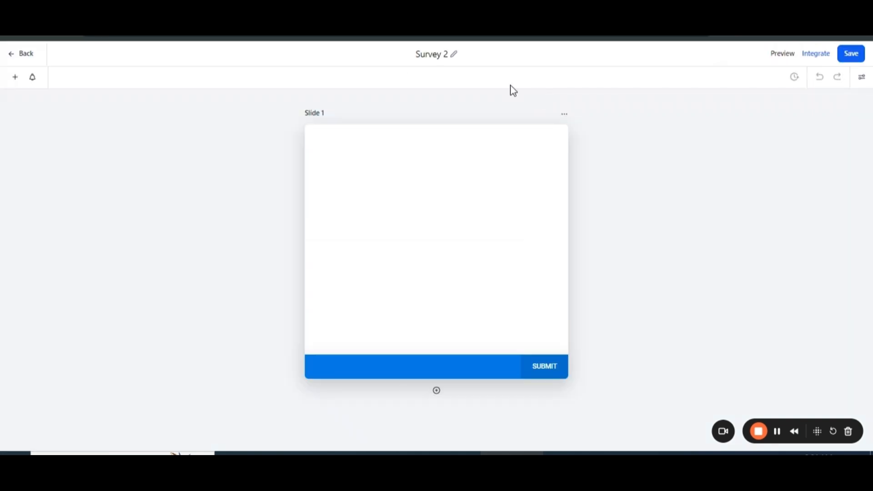
Rename the survey as "Flooring Survey".
{"action": "left_click", "coordinate": [453, 54]}
{"action": "key", "text": "BackSpace"}
{"action": "key", "text": "BackSpace"}
{"action": "key", "text": "BackSpace"}
{"action": "key", "text": "BackSpace"}
{"action": "key", "text": "BackSpace"}
{"action": "key", "text": "BackSpace"}
{"action": "type", "text": "Flooring Survey"}
{"action": "left_click", "coordinate": [495, 57]}
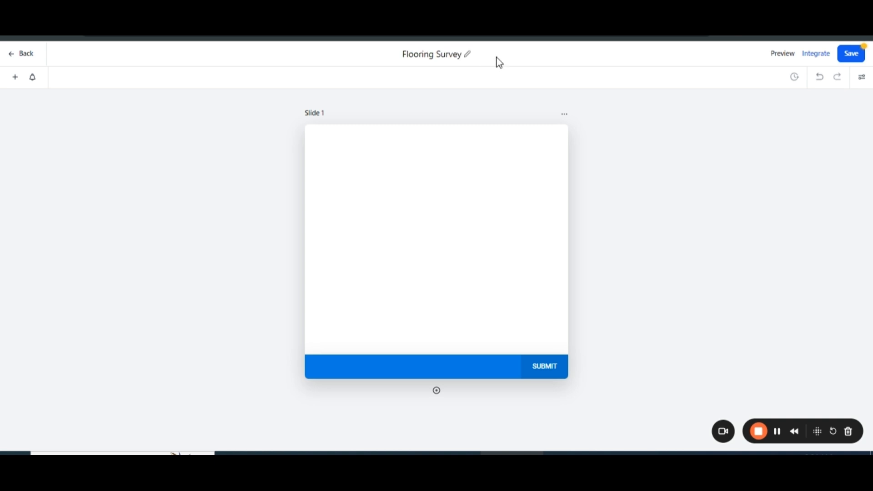
Examine the survey's style settings, including colors and background, and look through the available themes.
{"action": "left_click", "coordinate": [861, 80]}
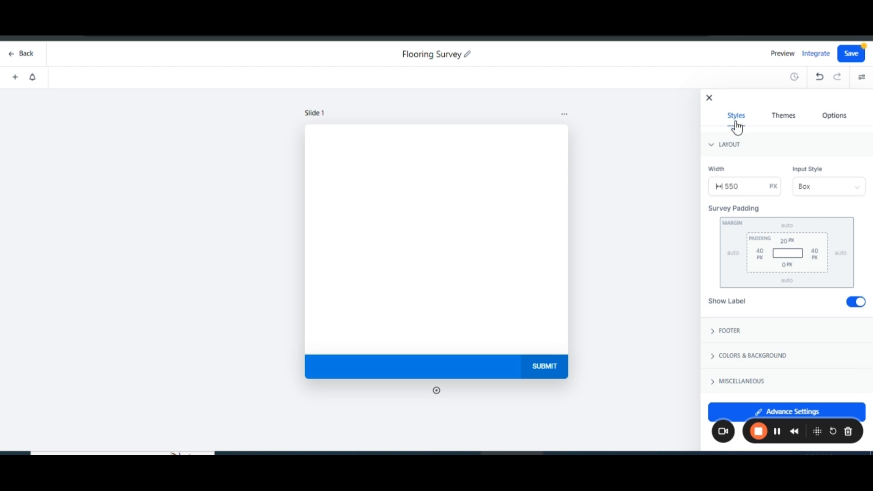
{"action": "left_click", "coordinate": [719, 366]}
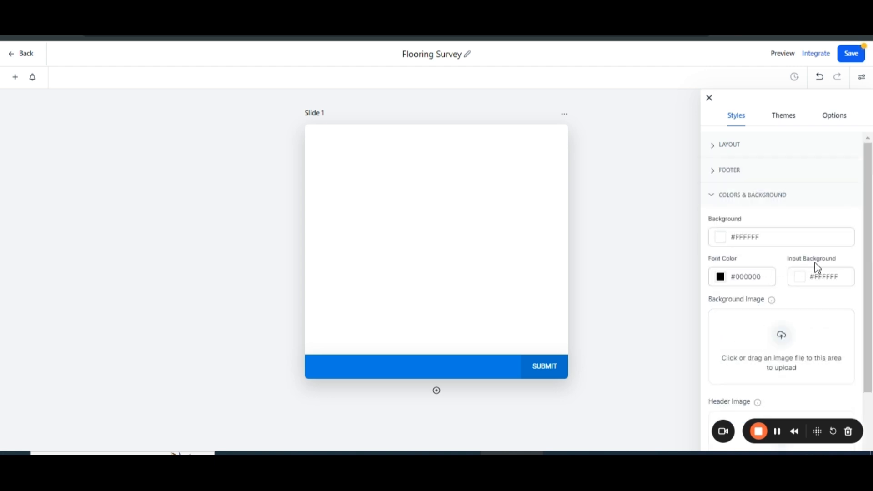
{"action": "left_click", "coordinate": [710, 203]}
{"action": "left_click", "coordinate": [783, 117]}
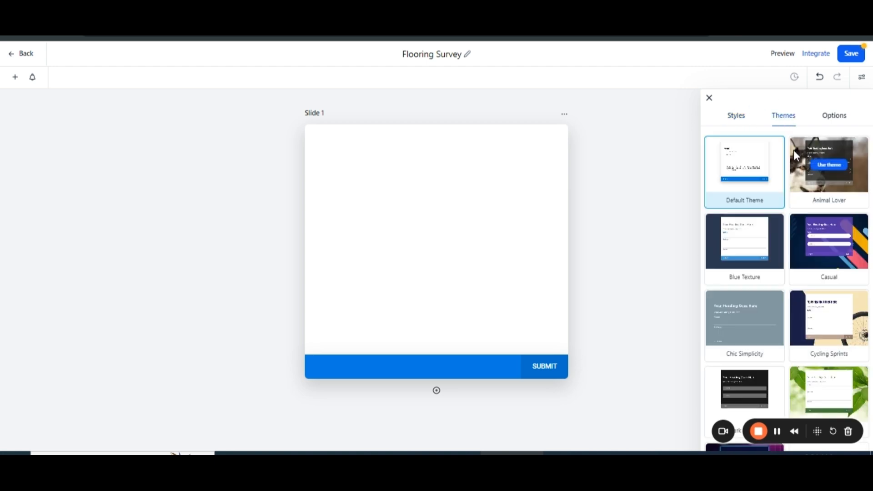
{"action": "scroll", "coordinate": [793, 150], "scroll_direction": "down", "scroll_amount": 3}
{"action": "scroll", "coordinate": [796, 156], "scroll_direction": "down", "scroll_amount": 2}
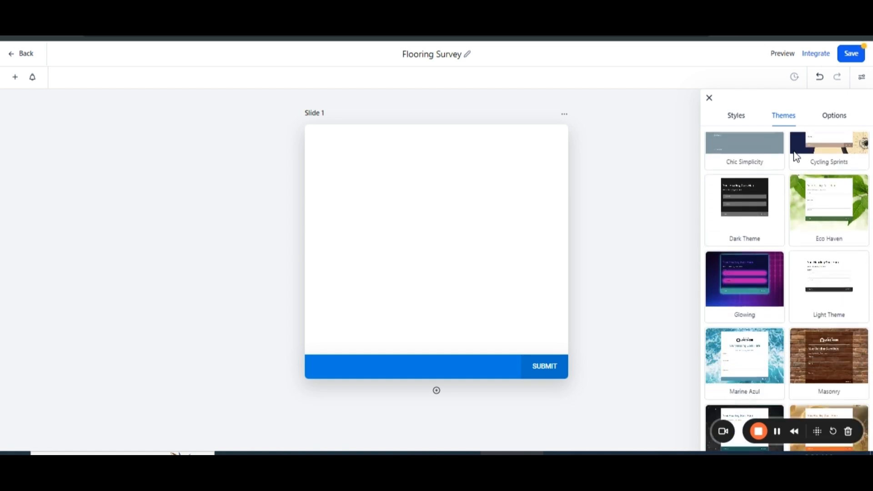
{"action": "scroll", "coordinate": [796, 157], "scroll_direction": "up", "scroll_amount": 5}
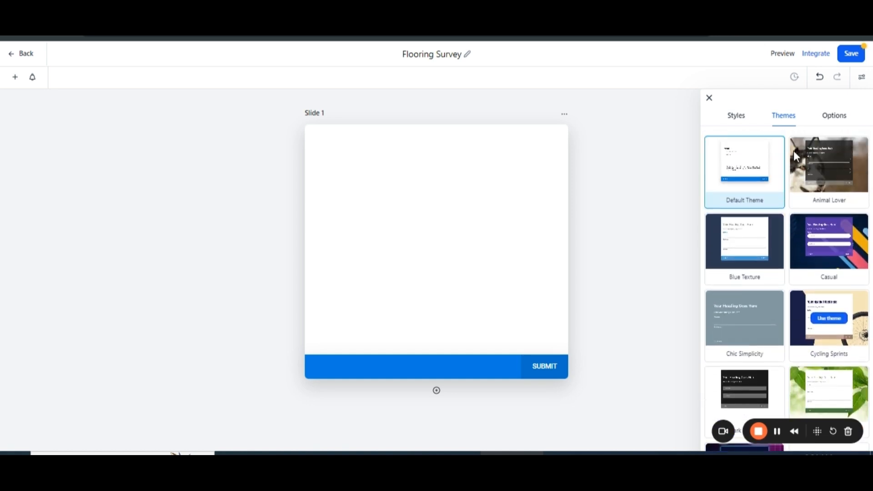
Keep Message as the on-submit action and replace its text with "Thankyou for submitting the survey. We will contact you soon".
{"action": "left_click", "coordinate": [833, 120]}
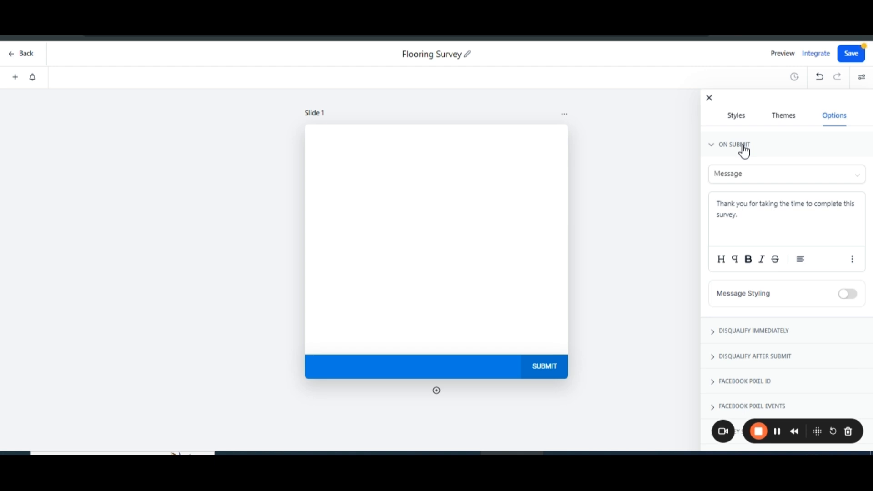
{"action": "left_click", "coordinate": [735, 178]}
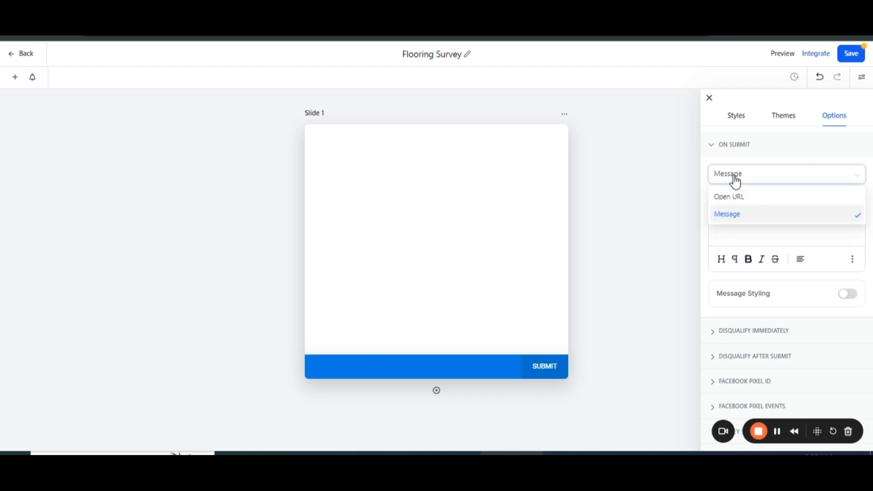
{"action": "left_click", "coordinate": [730, 214]}
{"action": "left_click_drag", "start_coordinate": [745, 217], "coordinate": [708, 213]}
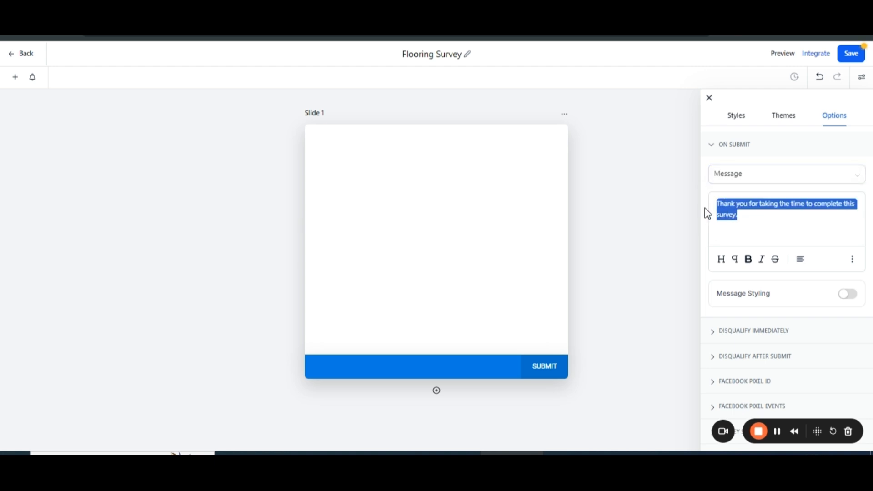
{"action": "key", "text": "BackSpace"}
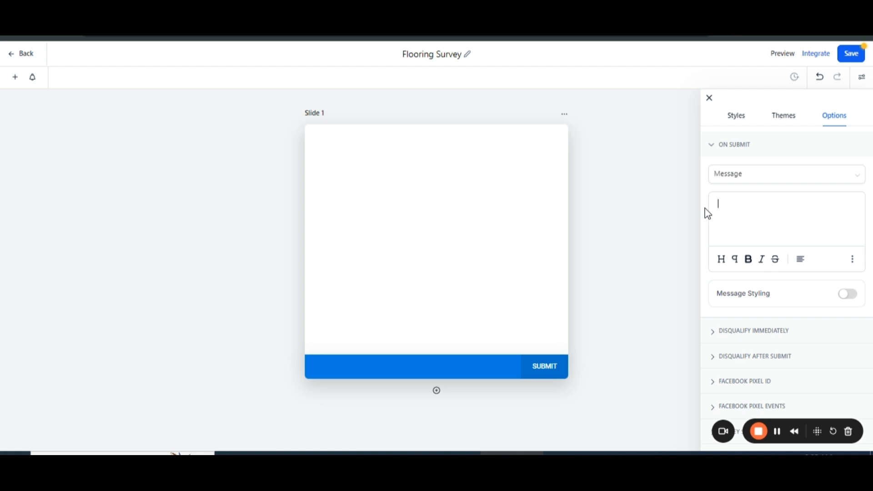
{"action": "type", "text": "Thankyou for submitting the s"}
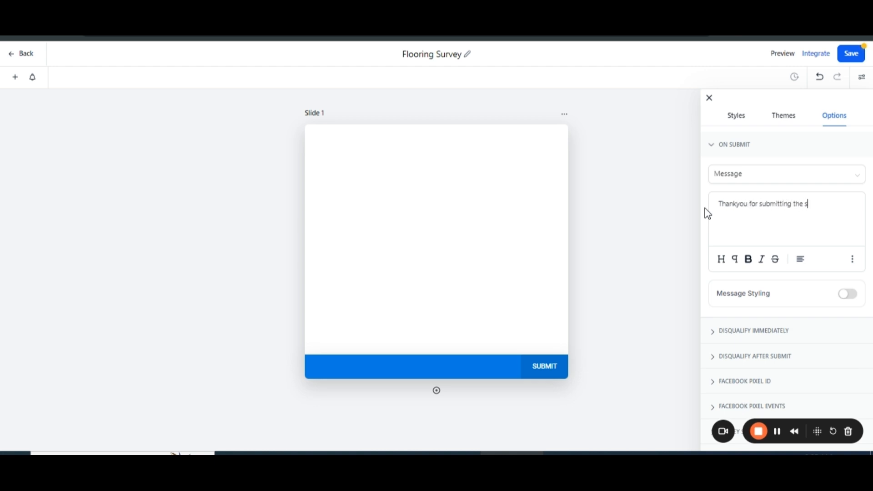
{"action": "type", "text": "urvey. We will contact you soon."}
{"action": "left_click", "coordinate": [709, 98]}
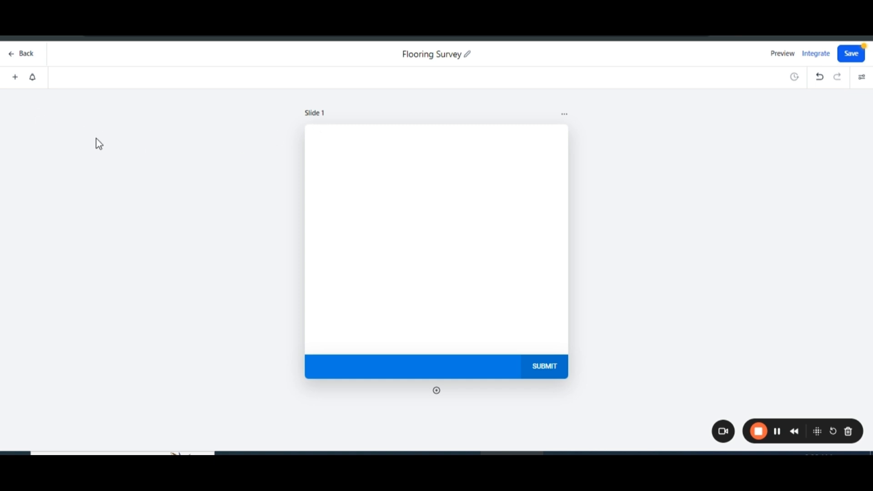
Add Full Name, Phone and Email fields to Slide 1, in that order from the top.
{"action": "left_click", "coordinate": [16, 82]}
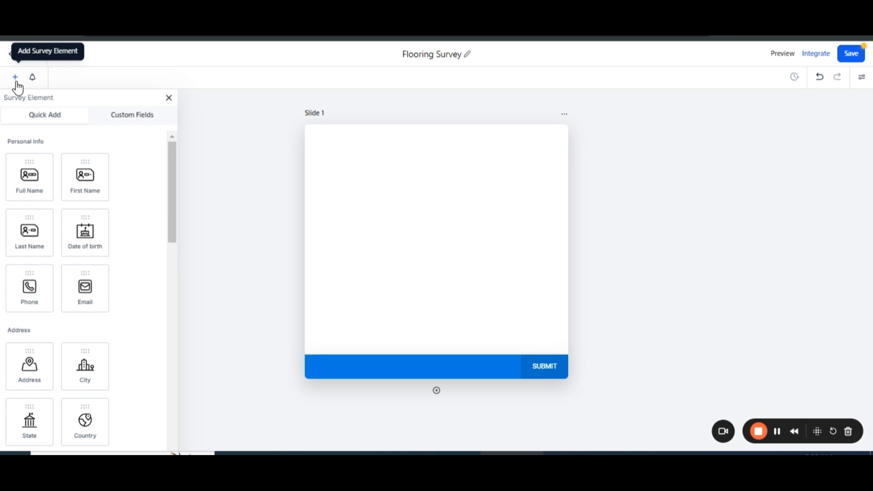
{"action": "scroll", "coordinate": [121, 193], "scroll_direction": "down", "scroll_amount": 4}
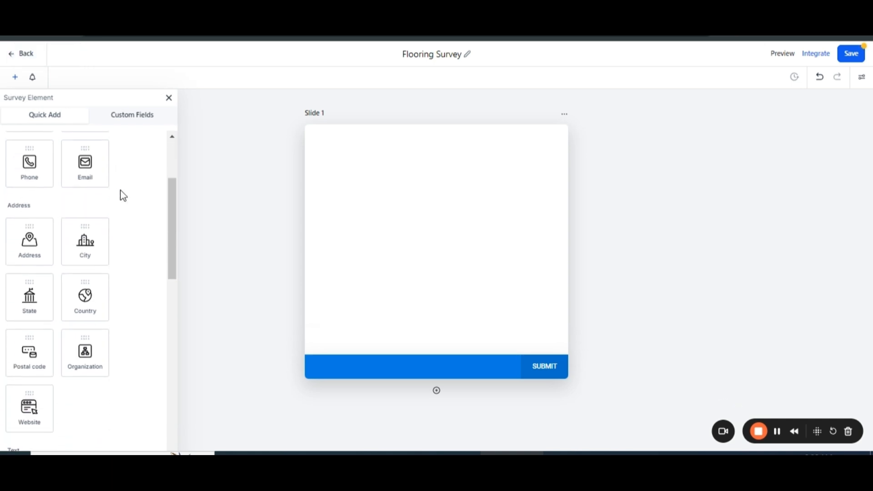
{"action": "scroll", "coordinate": [121, 193], "scroll_direction": "down", "scroll_amount": 2}
{"action": "scroll", "coordinate": [121, 191], "scroll_direction": "up", "scroll_amount": 6}
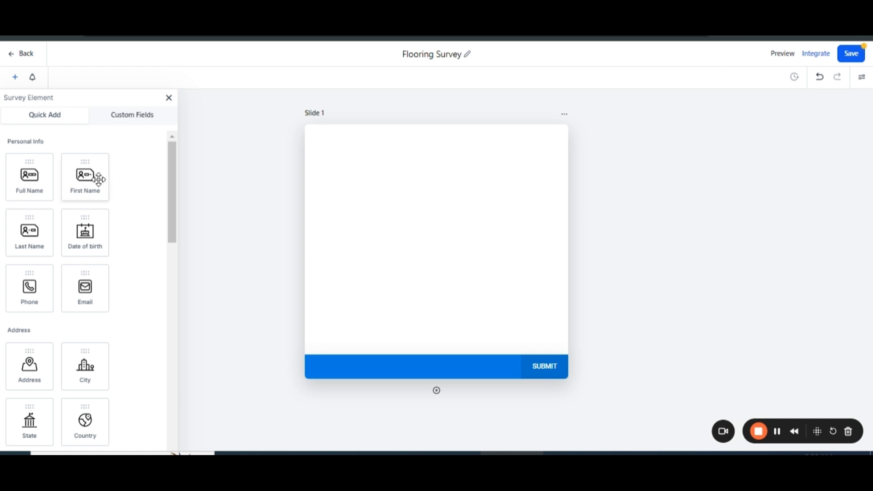
{"action": "left_click_drag", "start_coordinate": [30, 177], "coordinate": [298, 195]}
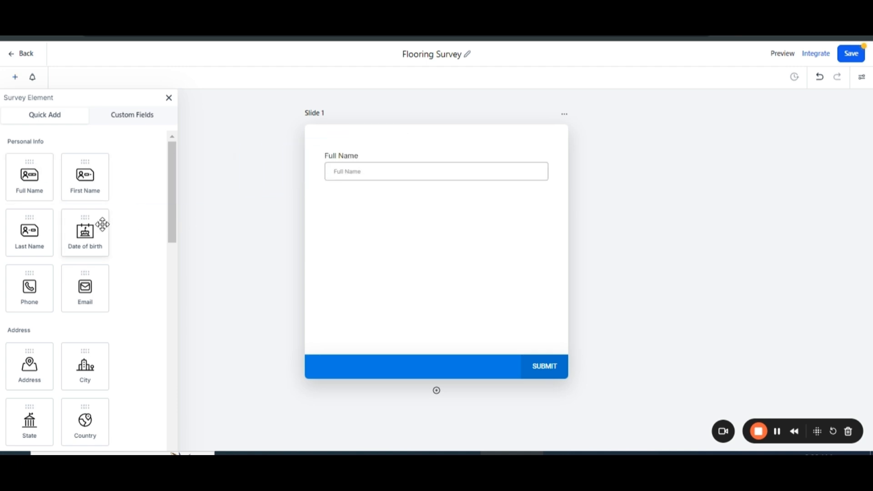
{"action": "left_click_drag", "start_coordinate": [85, 288], "coordinate": [373, 247]}
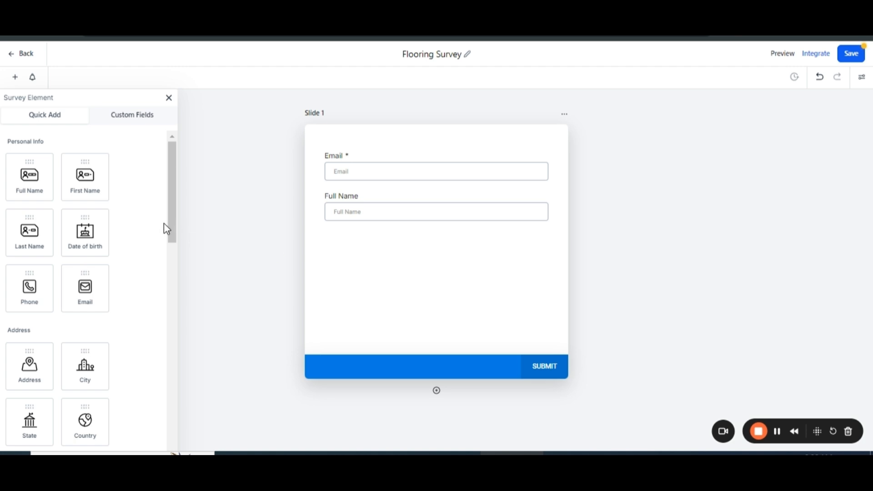
{"action": "left_click_drag", "start_coordinate": [36, 286], "coordinate": [377, 158]}
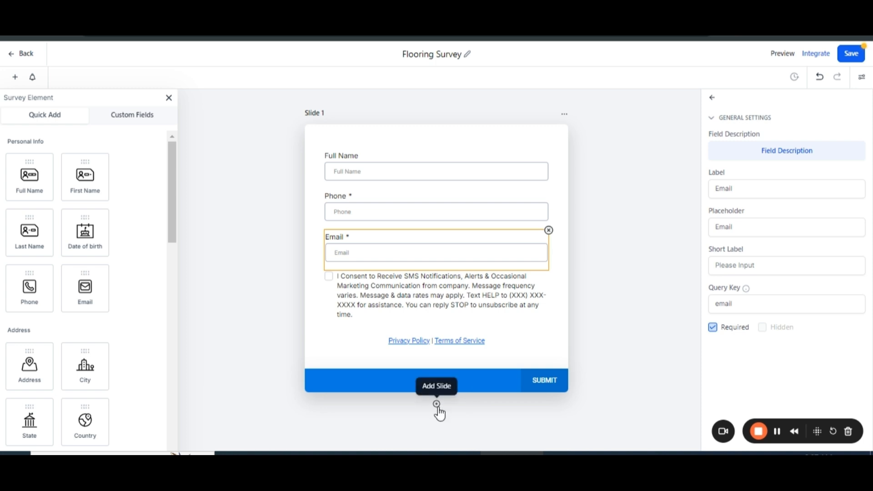
Add a second slide containing Address, City, State and Country fields, arranged in that order.
{"action": "left_click", "coordinate": [438, 406]}
{"action": "scroll", "coordinate": [581, 341], "scroll_direction": "down", "scroll_amount": 5}
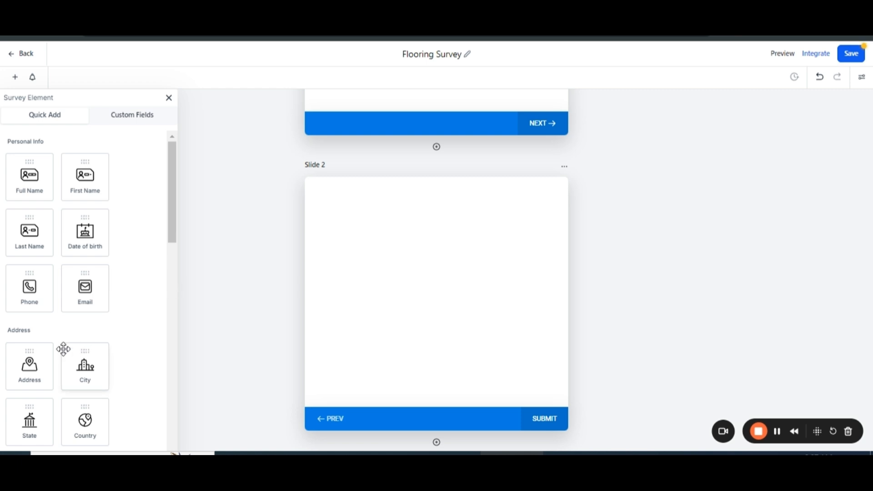
{"action": "left_click_drag", "start_coordinate": [31, 363], "coordinate": [383, 218]}
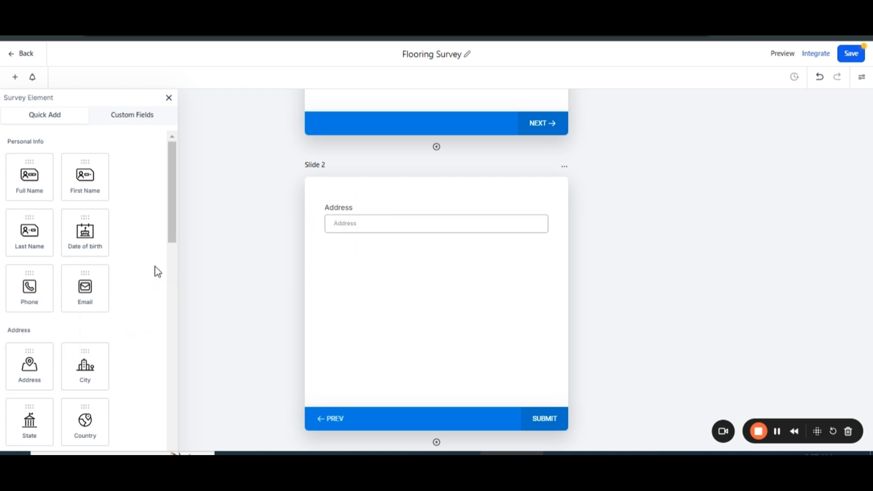
{"action": "left_click_drag", "start_coordinate": [92, 359], "coordinate": [357, 277]}
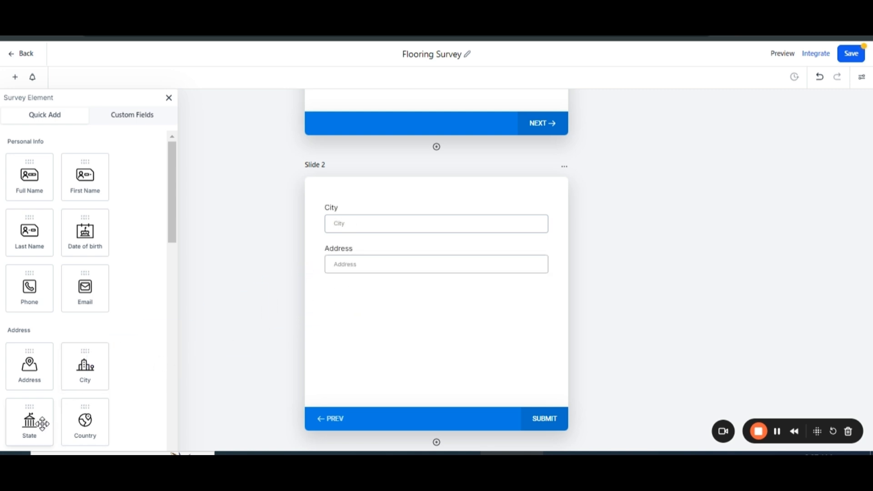
{"action": "left_click_drag", "start_coordinate": [29, 421], "coordinate": [359, 328]}
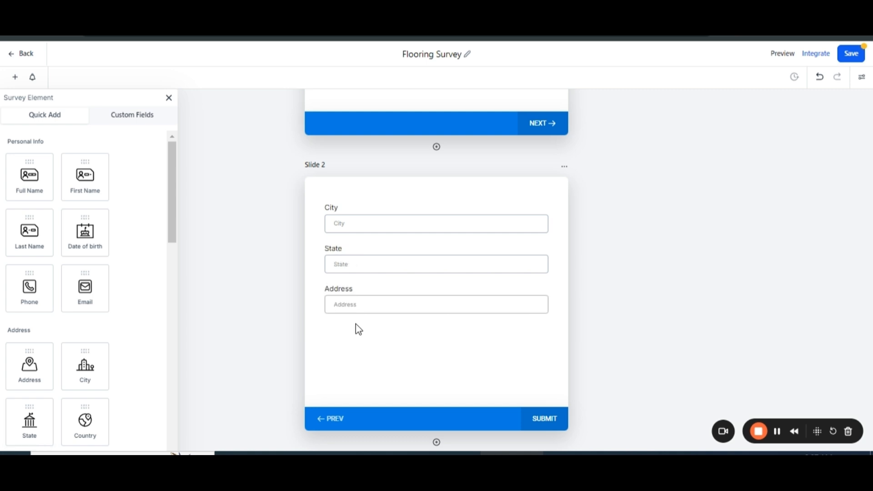
{"action": "left_click_drag", "start_coordinate": [94, 416], "coordinate": [378, 368]}
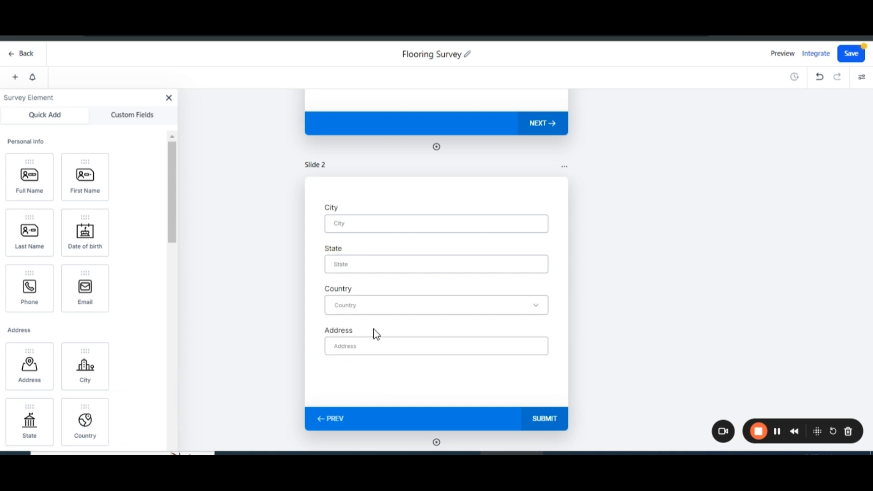
{"action": "left_click_drag", "start_coordinate": [374, 334], "coordinate": [376, 214]}
{"action": "left_click_drag", "start_coordinate": [350, 340], "coordinate": [413, 373]}
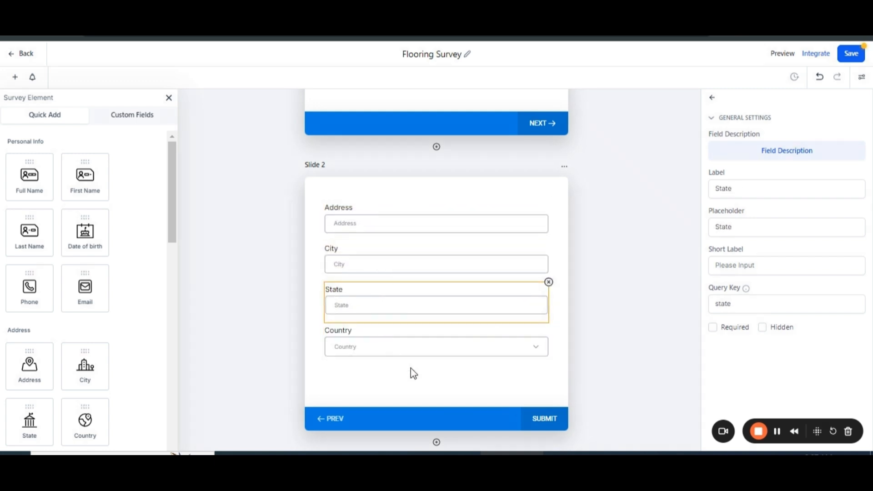
Add a third, empty slide below the address slide.
{"action": "scroll", "coordinate": [410, 367], "scroll_direction": "down", "scroll_amount": 2}
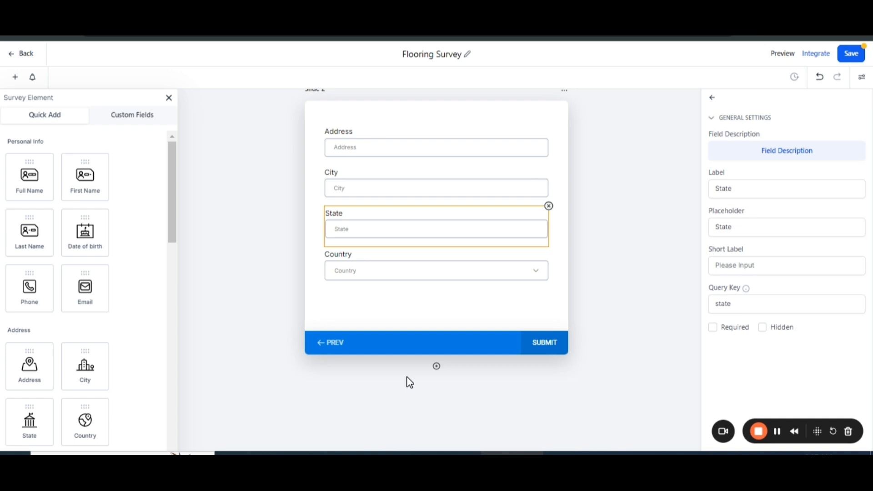
{"action": "left_click", "coordinate": [437, 365]}
{"action": "scroll", "coordinate": [444, 359], "scroll_direction": "down", "scroll_amount": 4}
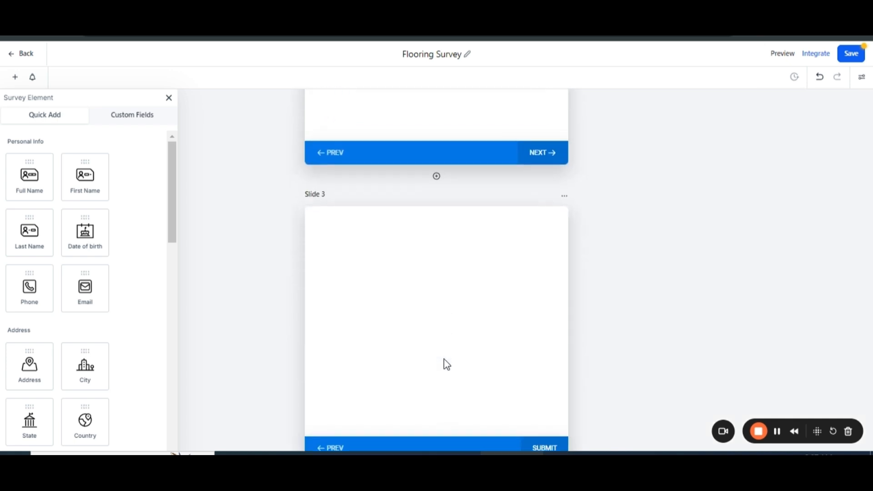
{"action": "left_click", "coordinate": [443, 249]}
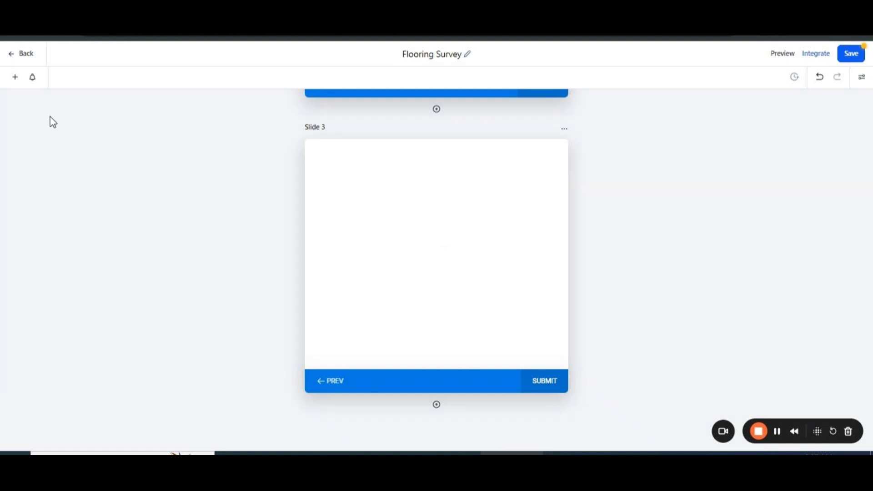
Create a Single Line custom field "What type of flooring services do you need?" in the Contact group and place it on Slide 3.
{"action": "left_click", "coordinate": [15, 77]}
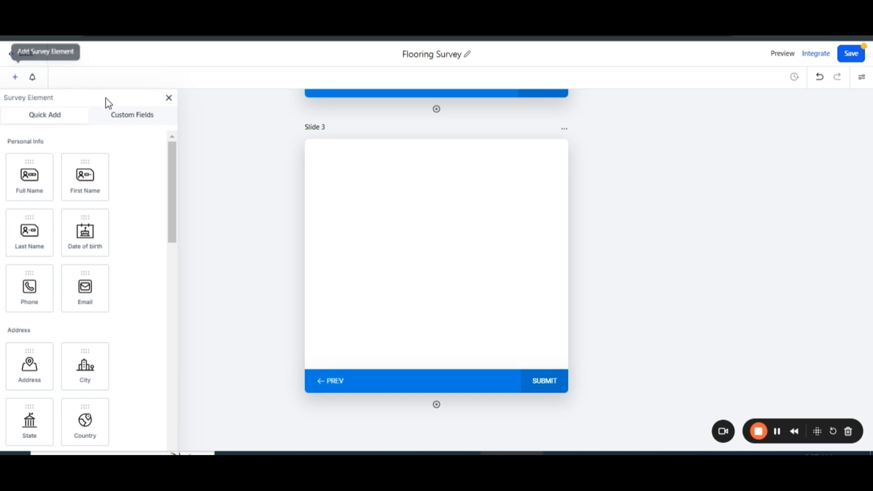
{"action": "left_click", "coordinate": [120, 119]}
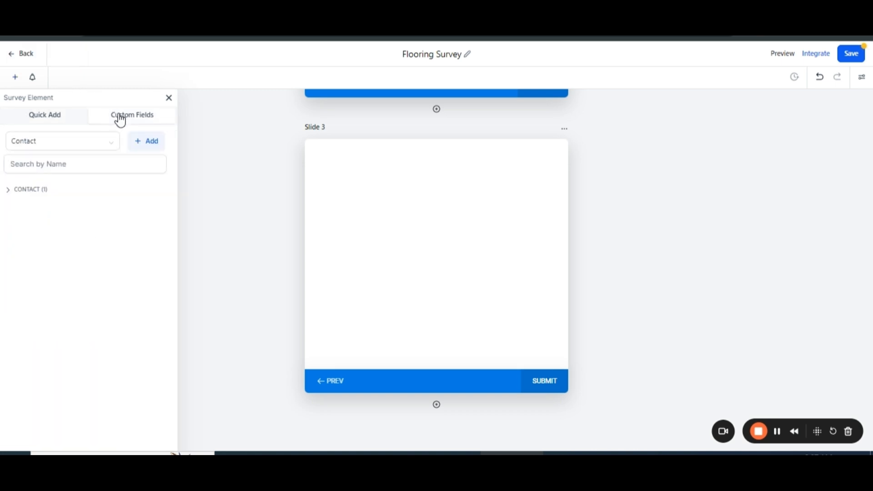
{"action": "left_click", "coordinate": [151, 143]}
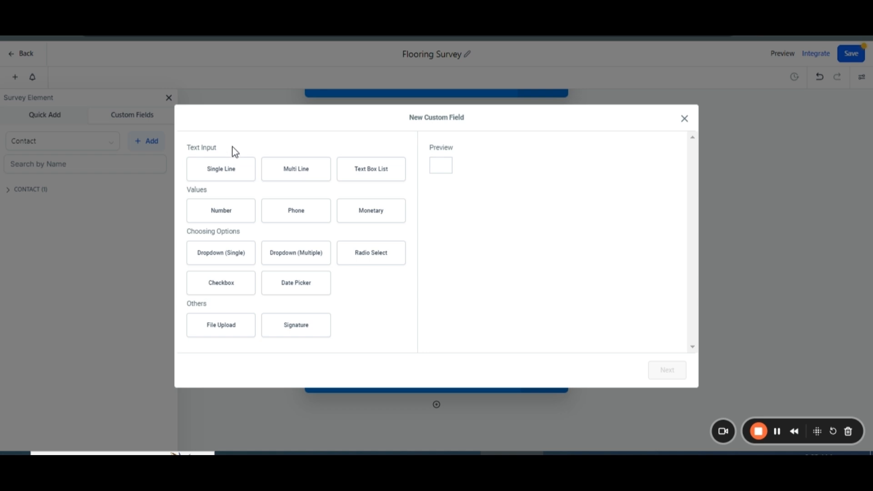
{"action": "left_click", "coordinate": [230, 171]}
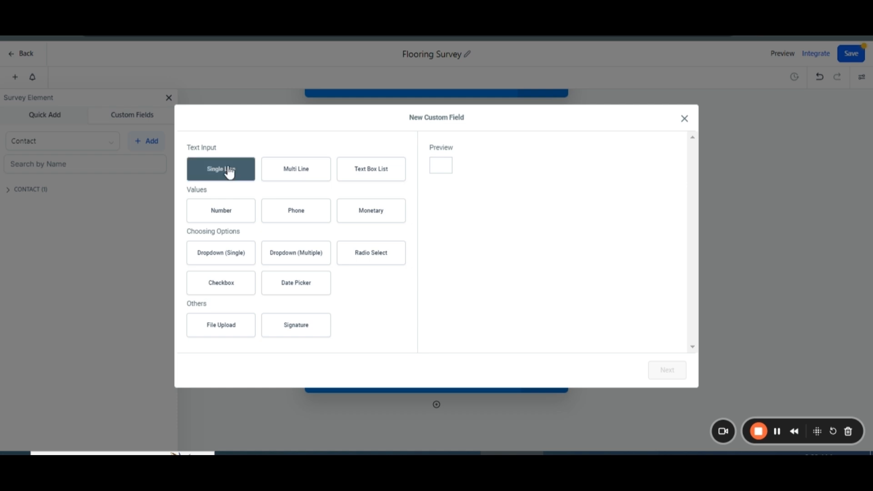
{"action": "left_click", "coordinate": [666, 370]}
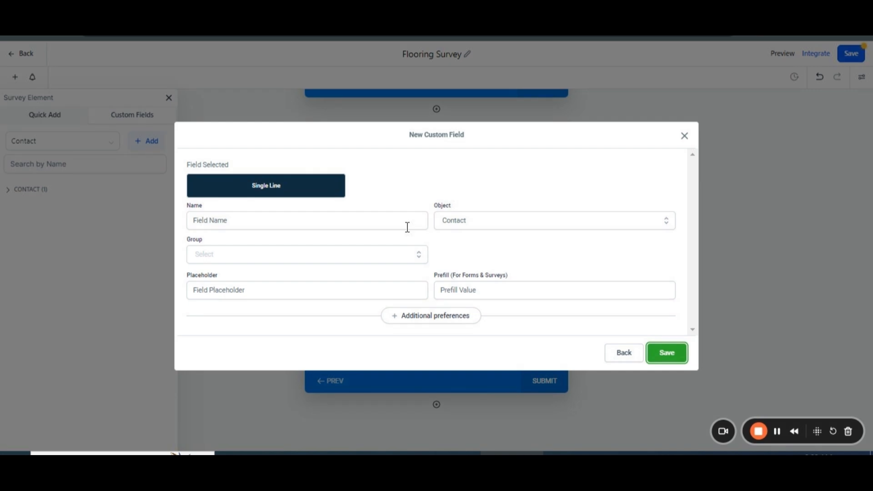
{"action": "left_click", "coordinate": [295, 225]}
{"action": "type", "text": "Wha"}
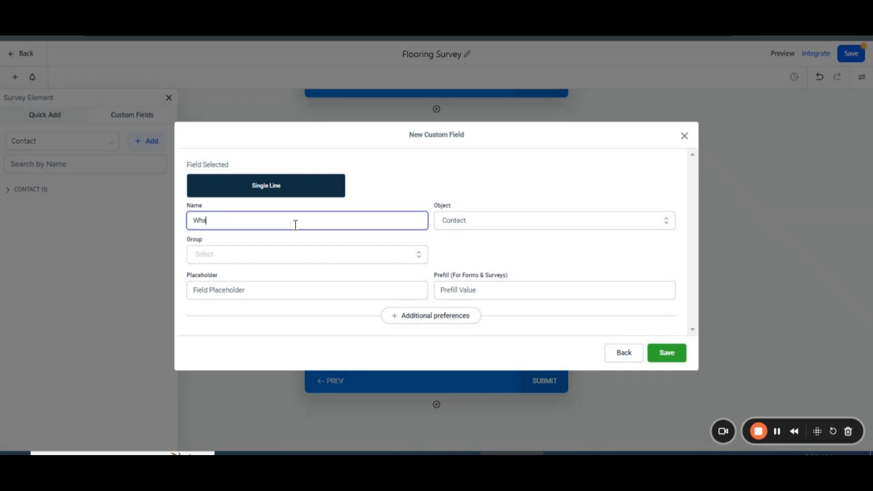
{"action": "type", "text": "t type of flooring services do you need"}
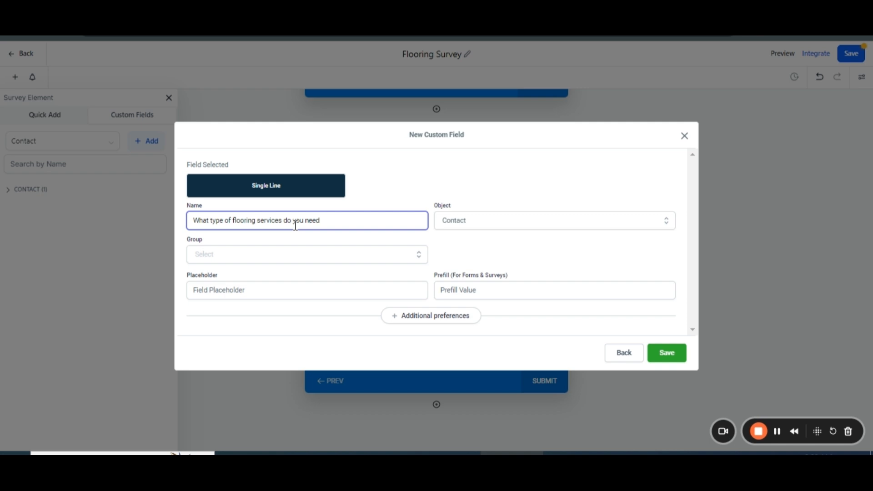
{"action": "type", "text": "?"}
{"action": "left_click", "coordinate": [295, 256]}
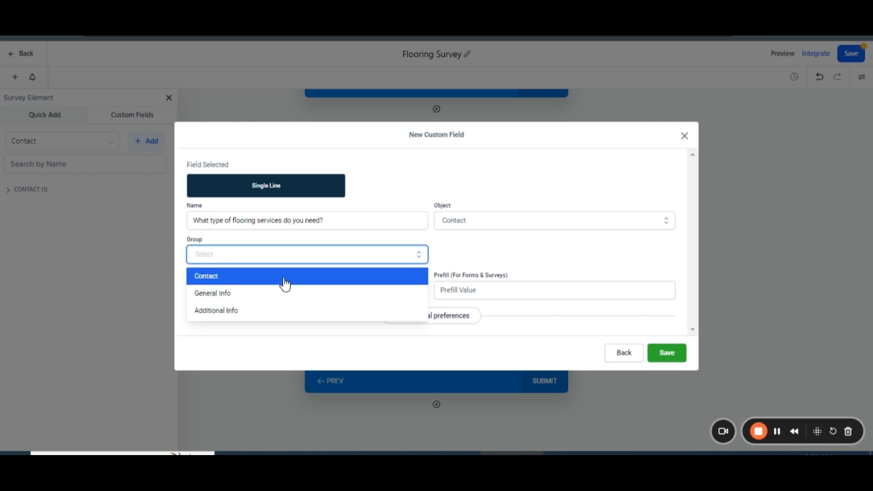
{"action": "left_click", "coordinate": [285, 281]}
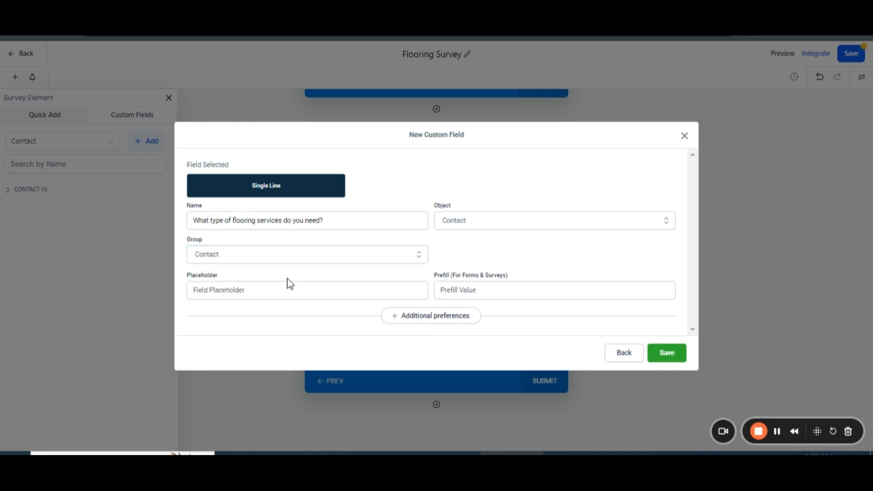
{"action": "left_click", "coordinate": [674, 356]}
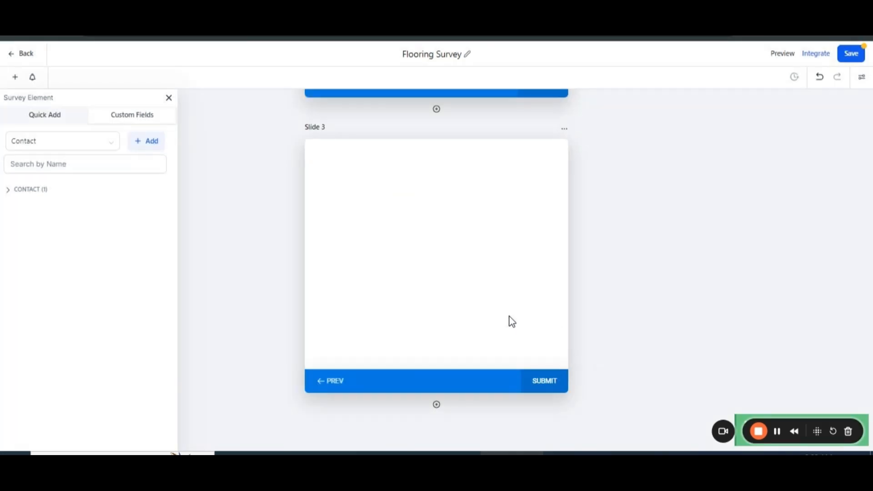
{"action": "left_click", "coordinate": [8, 190]}
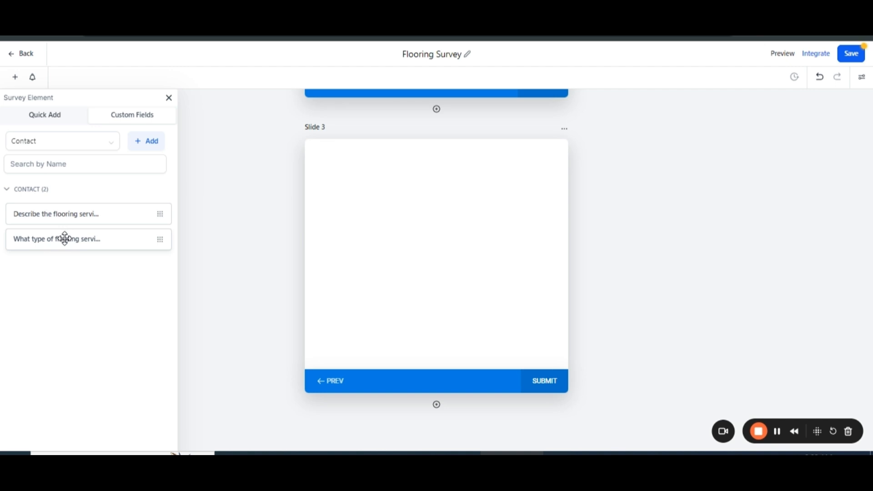
{"action": "left_click_drag", "start_coordinate": [67, 238], "coordinate": [376, 177]}
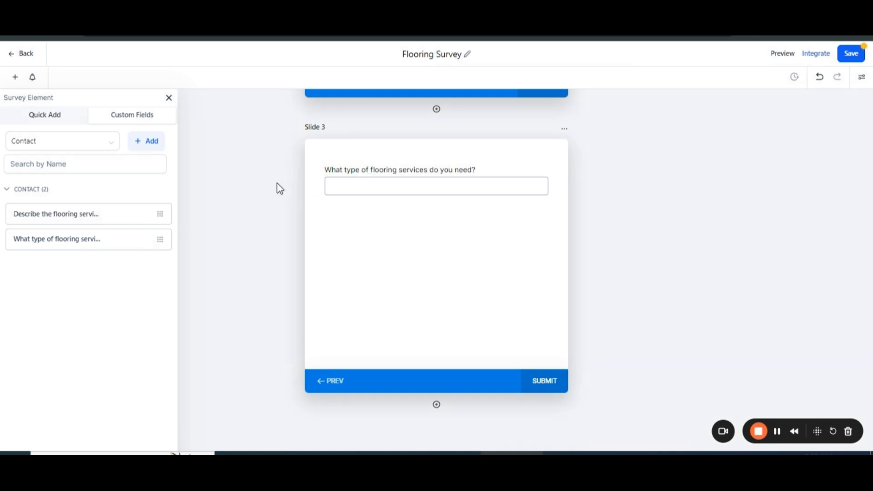
Create a Multi Line custom field "Do you have any specific requirements or concerns?" in the Contact group and place it last on Slide 3.
{"action": "left_click", "coordinate": [150, 141]}
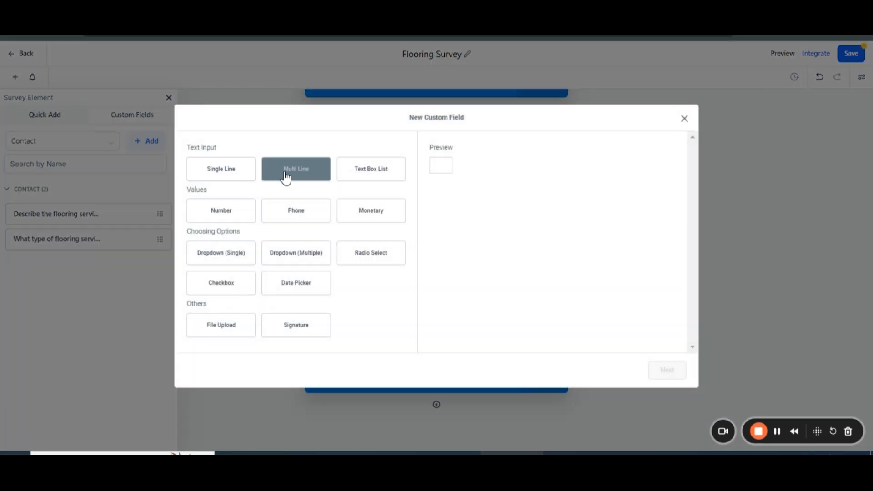
{"action": "left_click", "coordinate": [290, 178]}
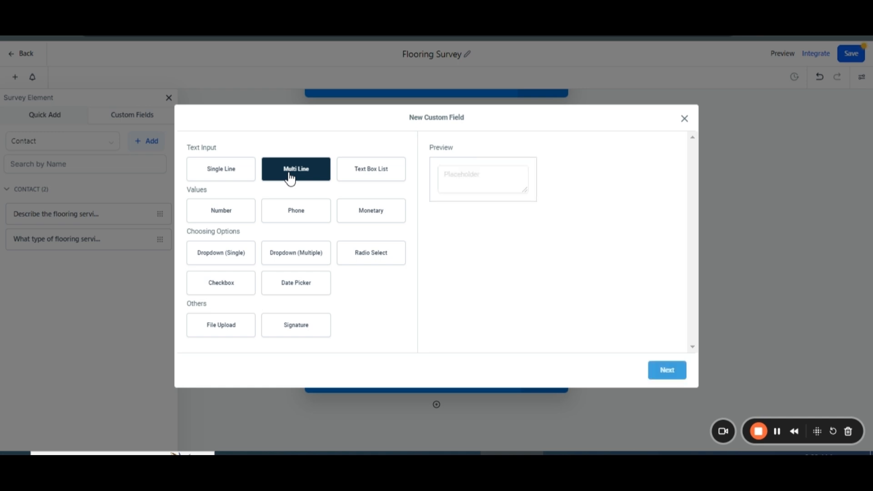
{"action": "left_click", "coordinate": [667, 370]}
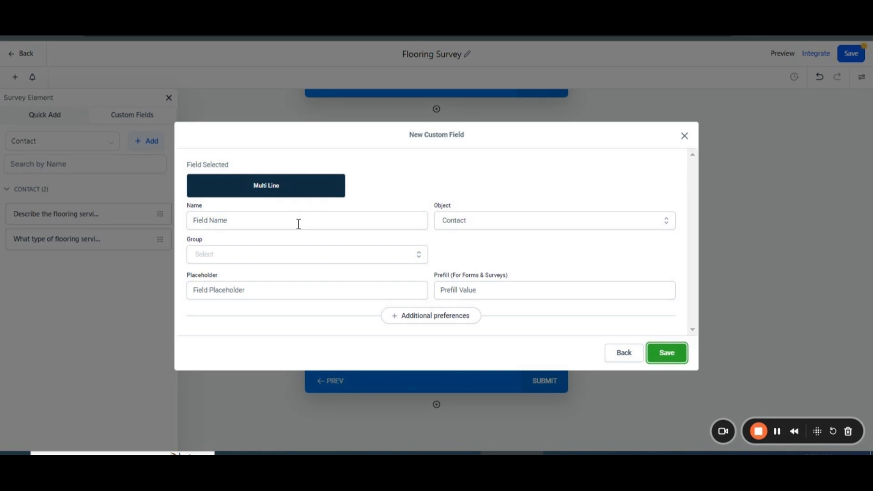
{"action": "left_click", "coordinate": [257, 220]}
{"action": "type", "text": "Do"}
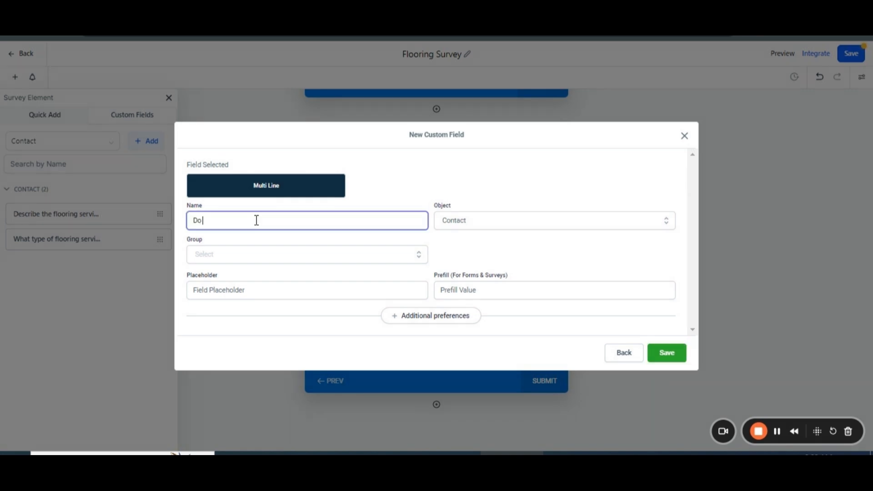
{"action": "type", "text": " you have any specific  requirements or"}
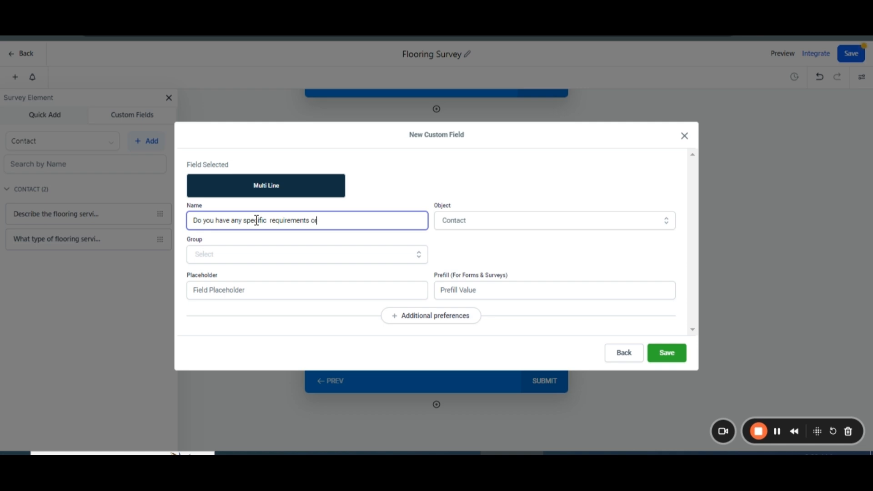
{"action": "type", "text": " concerns?"}
{"action": "left_click", "coordinate": [240, 255]}
{"action": "left_click", "coordinate": [240, 276]}
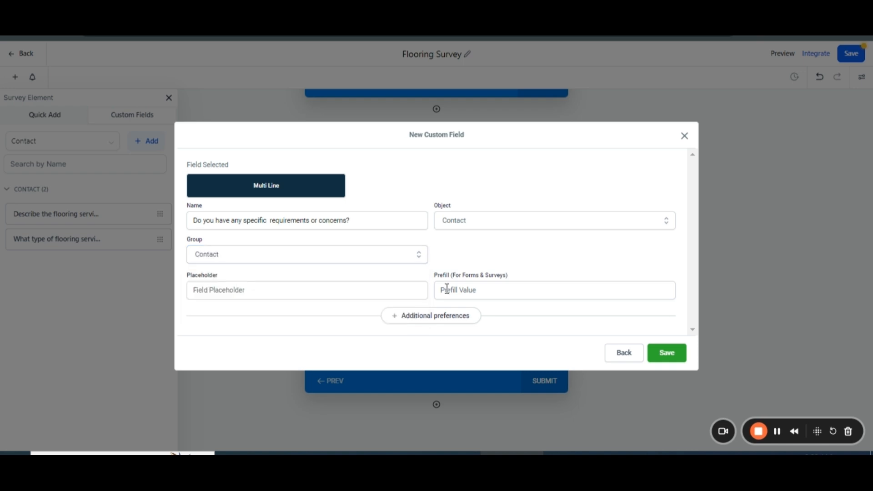
{"action": "left_click", "coordinate": [673, 356]}
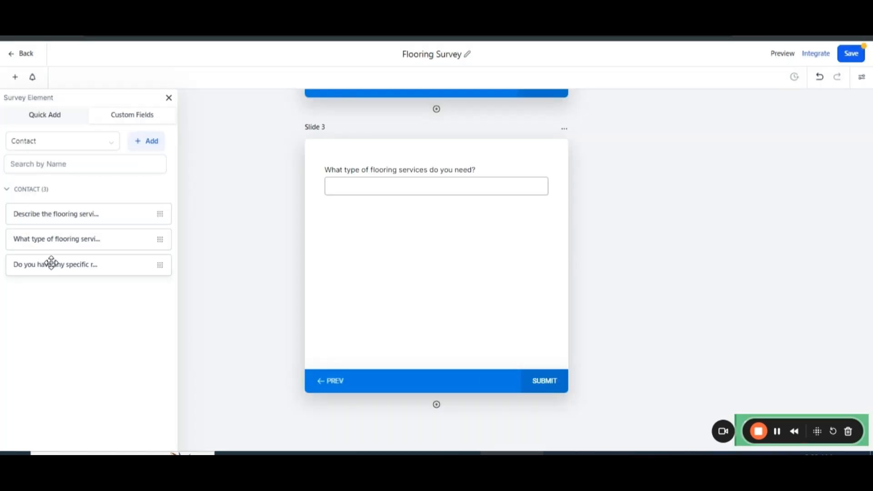
{"action": "left_click_drag", "start_coordinate": [51, 263], "coordinate": [351, 226]}
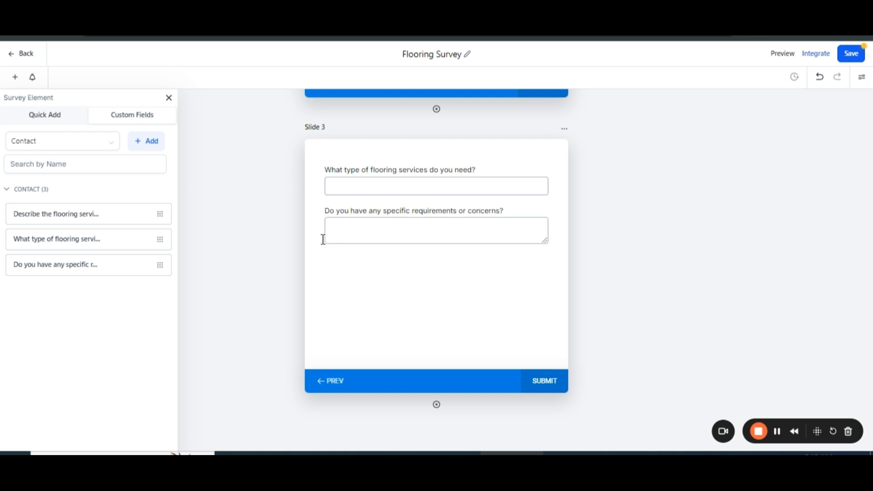
{"action": "left_click", "coordinate": [168, 98]}
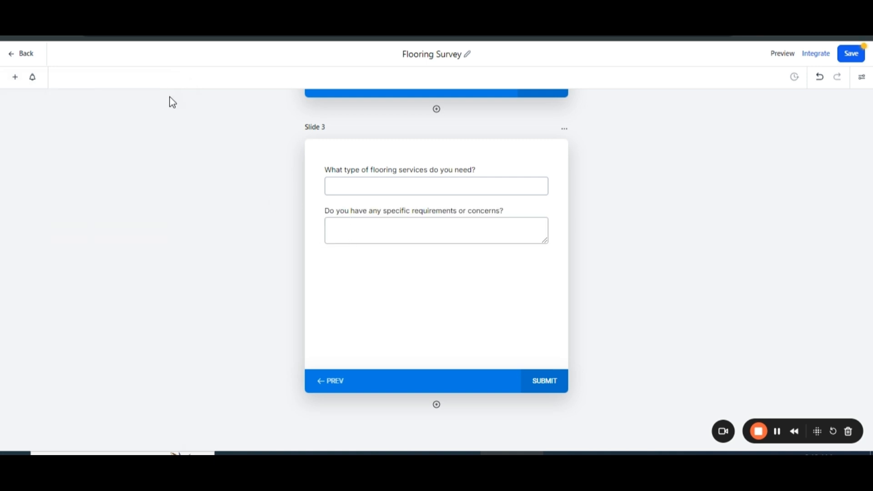
Add an empty fourth slide below Slide 3 and save the survey.
{"action": "left_click", "coordinate": [437, 404]}
{"action": "scroll", "coordinate": [487, 315], "scroll_direction": "down", "scroll_amount": 5}
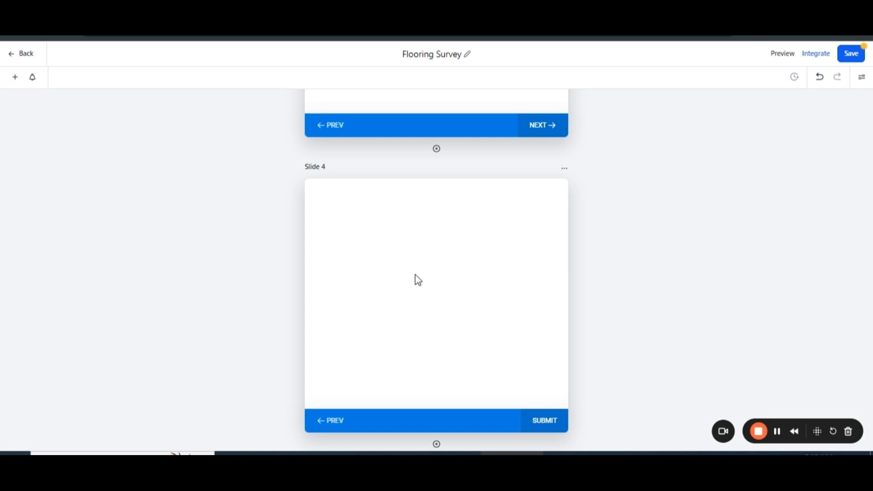
{"action": "scroll", "coordinate": [419, 280], "scroll_direction": "up", "scroll_amount": 6}
{"action": "scroll", "coordinate": [418, 280], "scroll_direction": "up", "scroll_amount": 6}
{"action": "scroll", "coordinate": [418, 280], "scroll_direction": "up", "scroll_amount": 5}
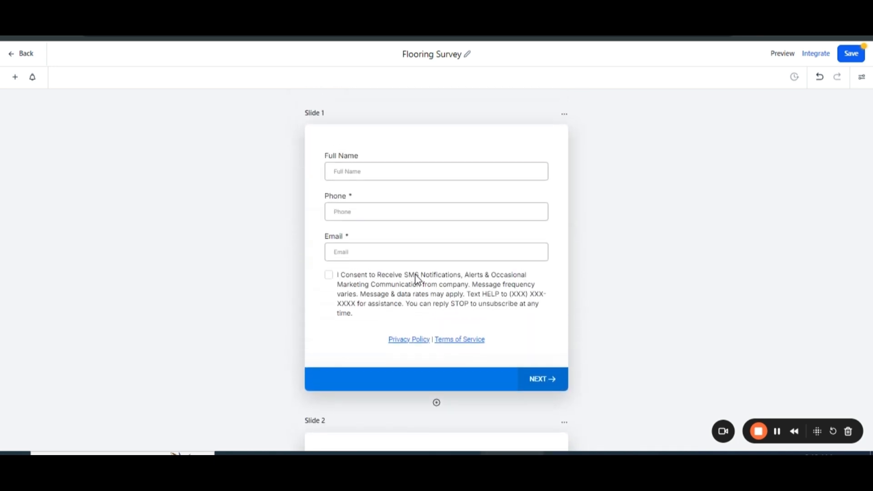
{"action": "left_click", "coordinate": [853, 60]}
Open the live survey page through its shareable integration link.
{"action": "left_click", "coordinate": [818, 54]}
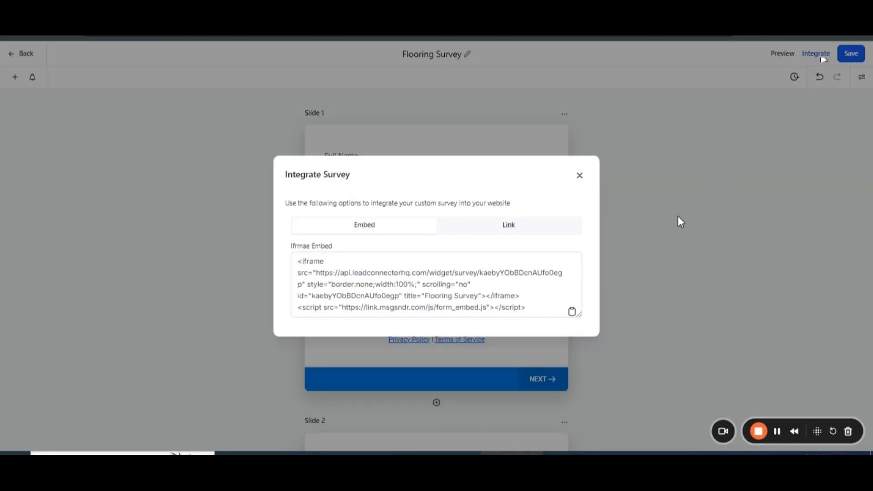
{"action": "left_click", "coordinate": [525, 228]}
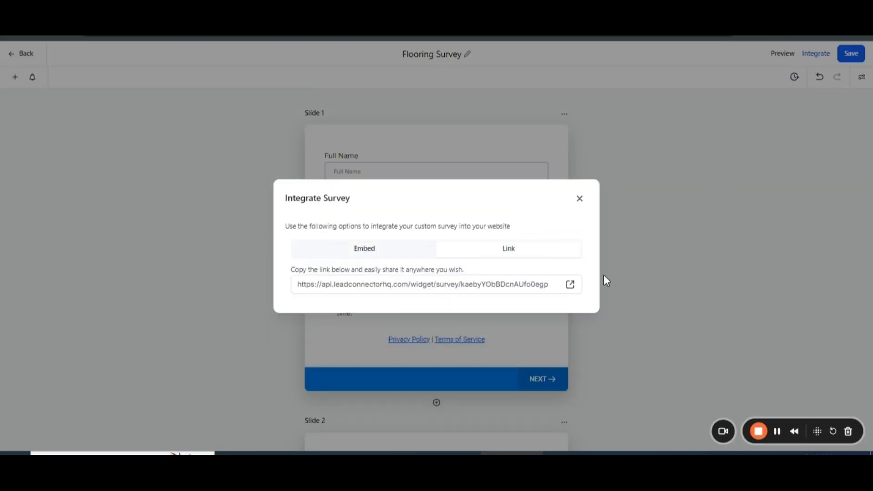
{"action": "left_click", "coordinate": [570, 284]}
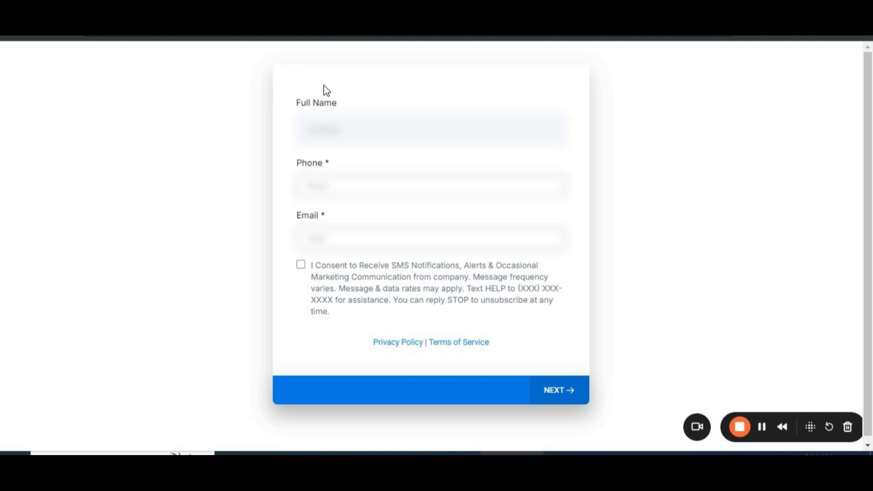
Fill in the respondent's full name, phone and email, accept the SMS consent, and continue to the address slide.
{"action": "left_click", "coordinate": [308, 131]}
{"action": "type", "text": "xxxxxxxxx"}
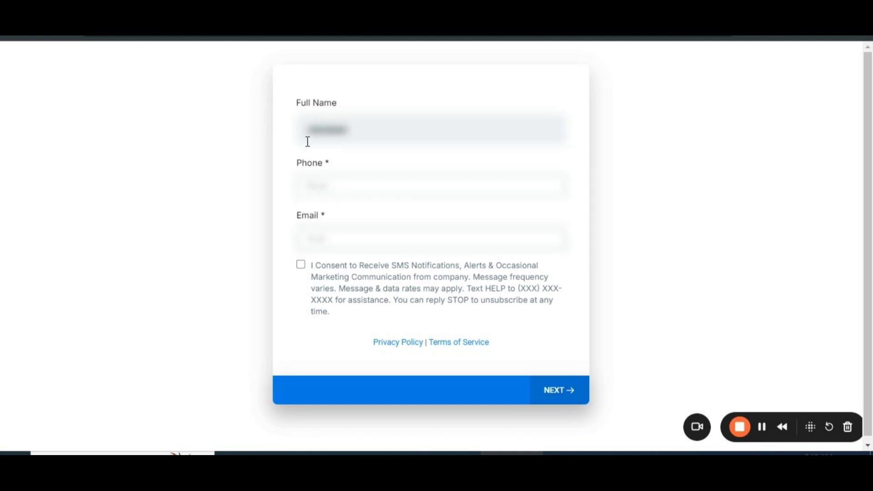
{"action": "left_click", "coordinate": [312, 180]}
{"action": "type", "text": "xxxxxxxxxx"}
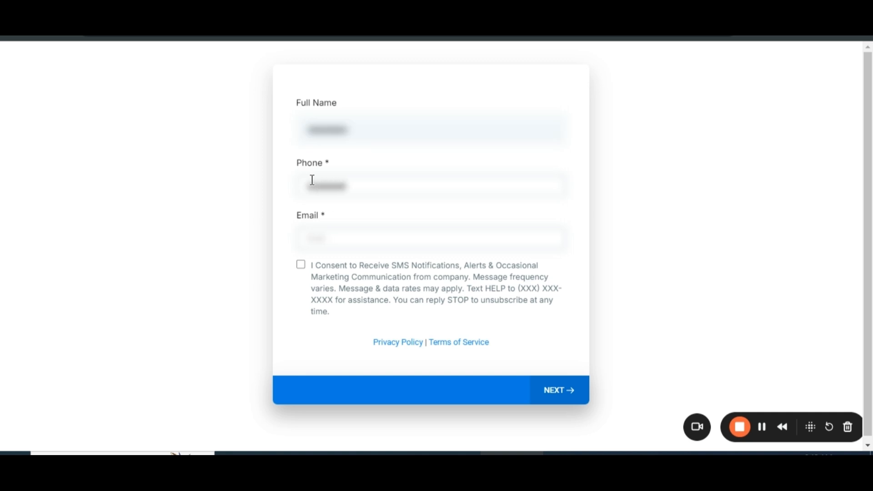
{"action": "left_click", "coordinate": [367, 243]}
{"action": "type", "text": "xxxxxxx"}
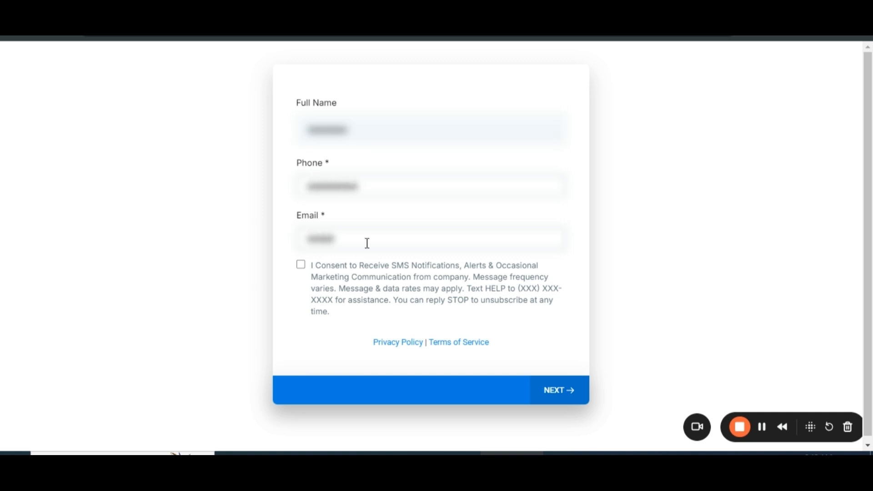
{"action": "type", "text": "xxxxxxxxxx"}
{"action": "left_click", "coordinate": [358, 281]}
{"action": "left_click", "coordinate": [553, 389]}
Fill in the respondent's address, city and state, choose United States as the country, and continue to the flooring questions.
{"action": "left_click", "coordinate": [320, 126]}
{"action": "type", "text": "xxxxxx"}
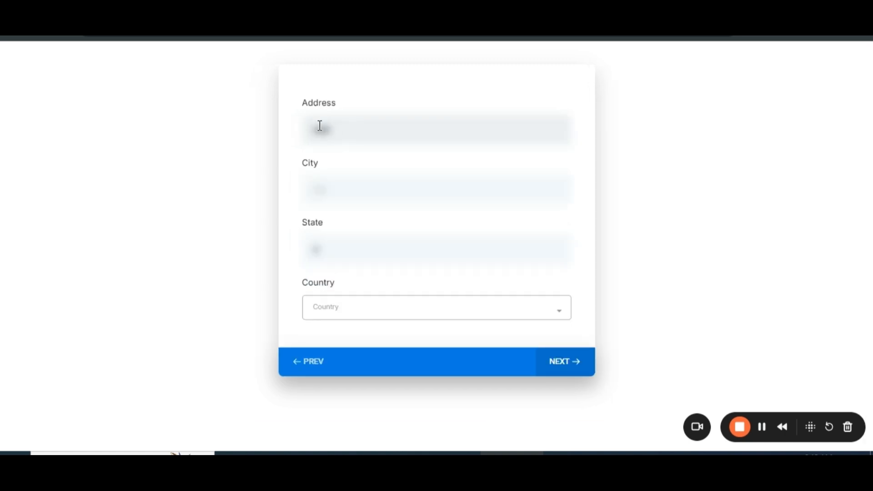
{"action": "type", "text": "xxxxxxx"}
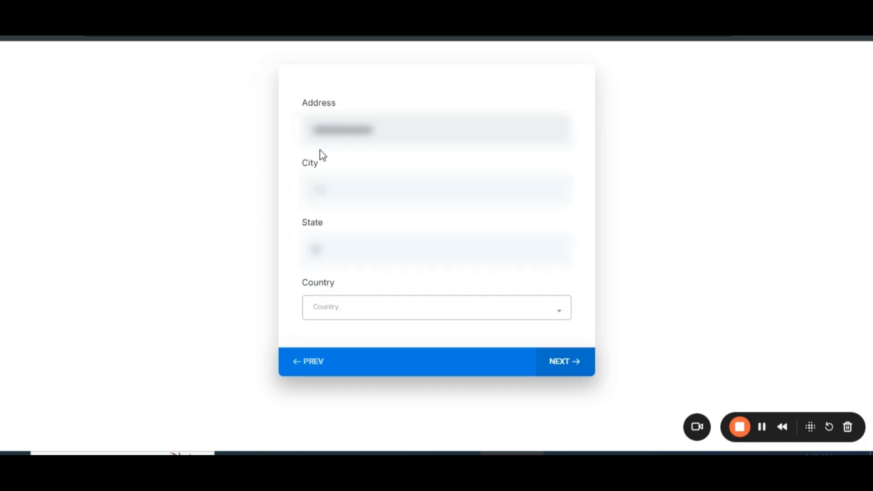
{"action": "left_click", "coordinate": [321, 179]}
{"action": "type", "text": "xxxxxxx"}
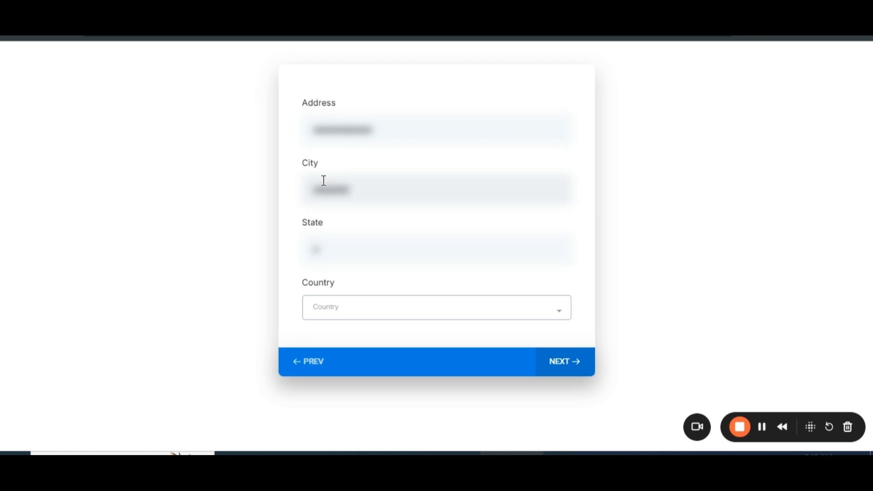
{"action": "left_click", "coordinate": [327, 251]}
{"action": "type", "text": "xxxxxxx"}
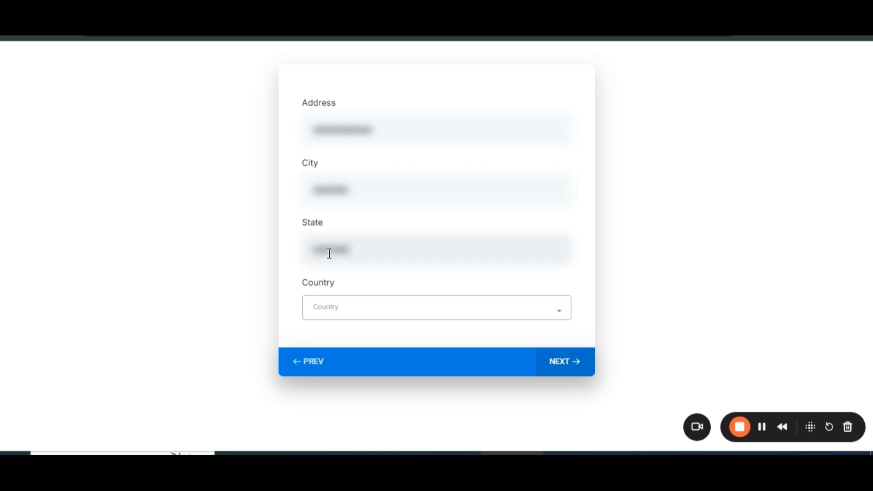
{"action": "type", "text": "x"}
{"action": "left_click", "coordinate": [351, 306]}
{"action": "type", "text": "uni"}
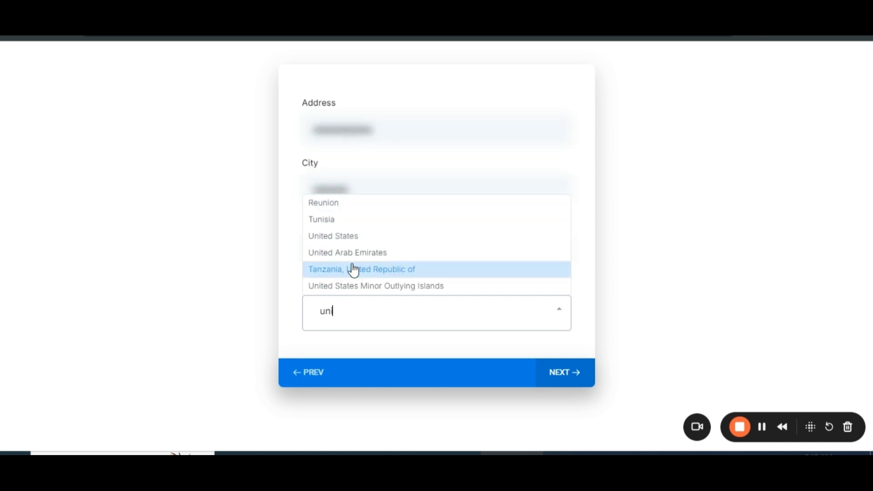
{"action": "left_click", "coordinate": [357, 239]}
{"action": "left_click", "coordinate": [577, 362]}
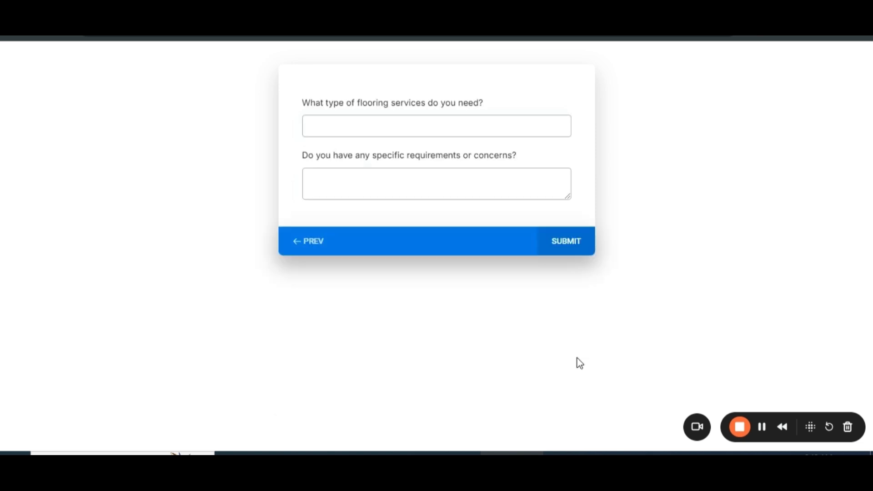
Answer the flooring services question with "Floor replacement service".
{"action": "left_click", "coordinate": [467, 126]}
{"action": "type", "text": "Floor replacement service"}
Answer the requirements question with "Yes, durability is my key concern within 10000$ budget." and submit the survey.
{"action": "left_click", "coordinate": [462, 176]}
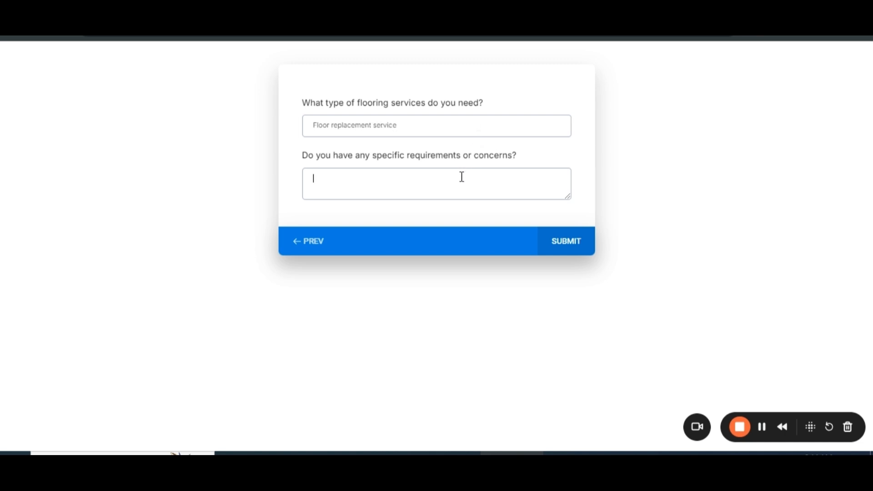
{"action": "type", "text": "Yes, durability is my key concern wit"}
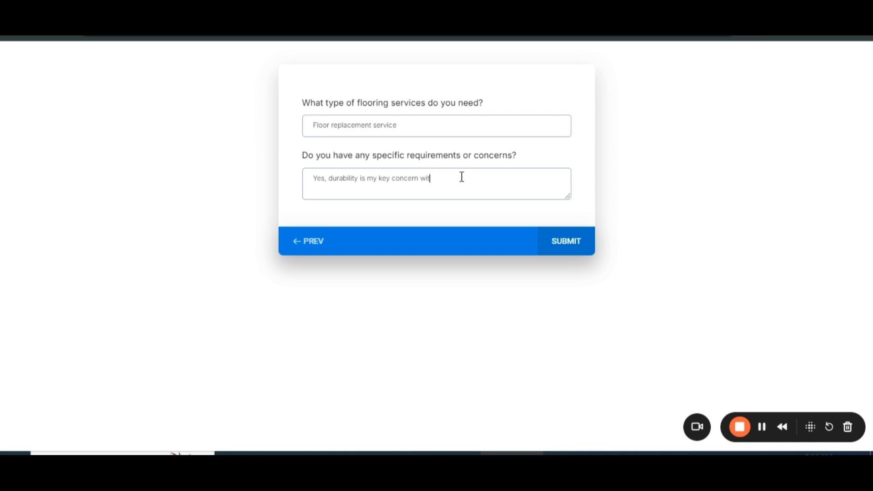
{"action": "type", "text": "hin 10000$ budget."}
{"action": "left_click", "coordinate": [575, 242]}
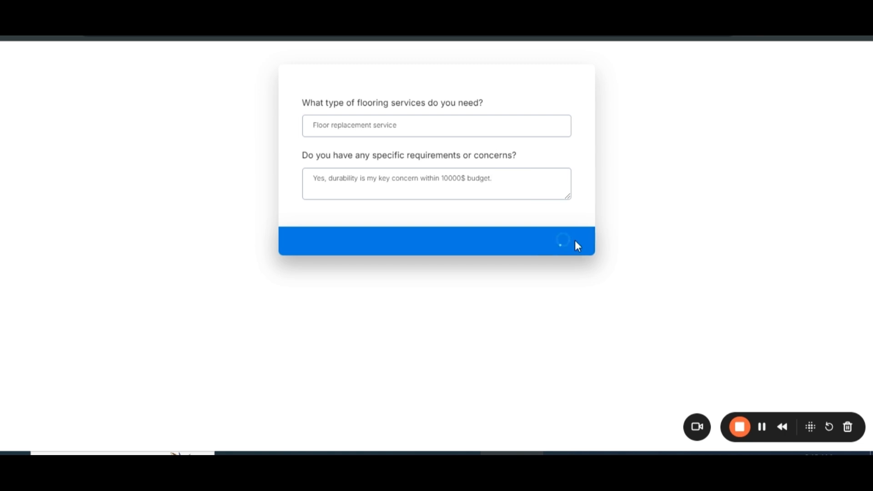